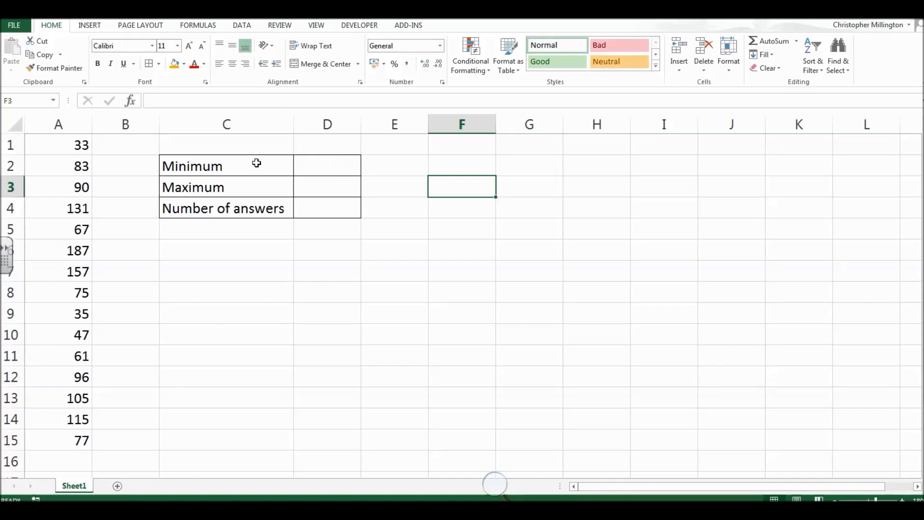
Find the MIN function by searching for "min" and insert it in D2 over the range A1:A15.
click(317, 170)
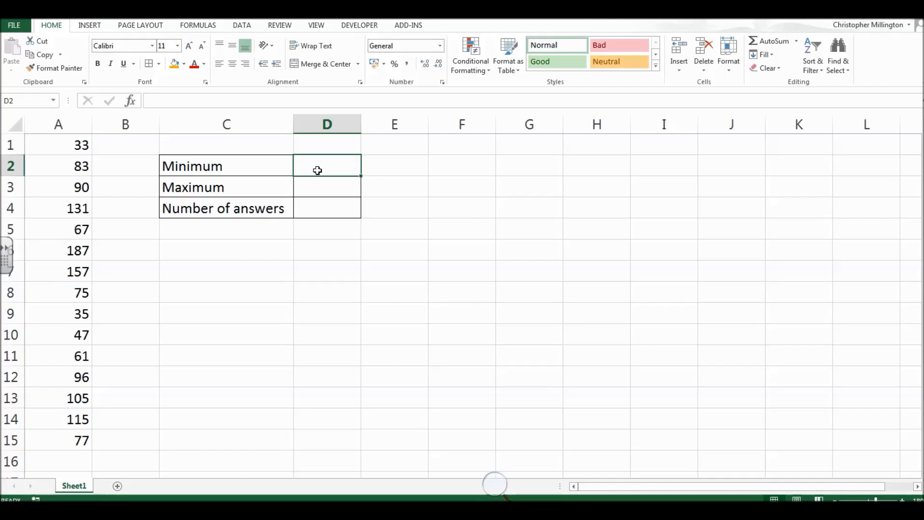
text(=)
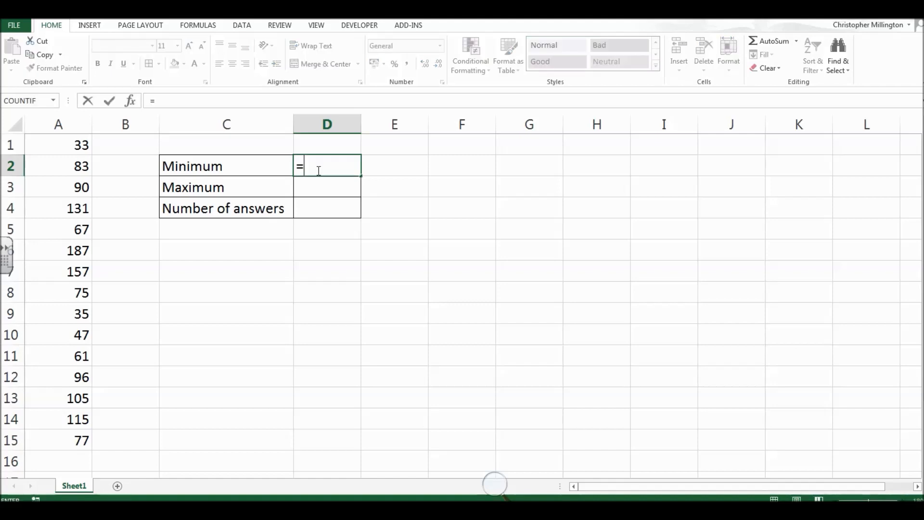
click(56, 101)
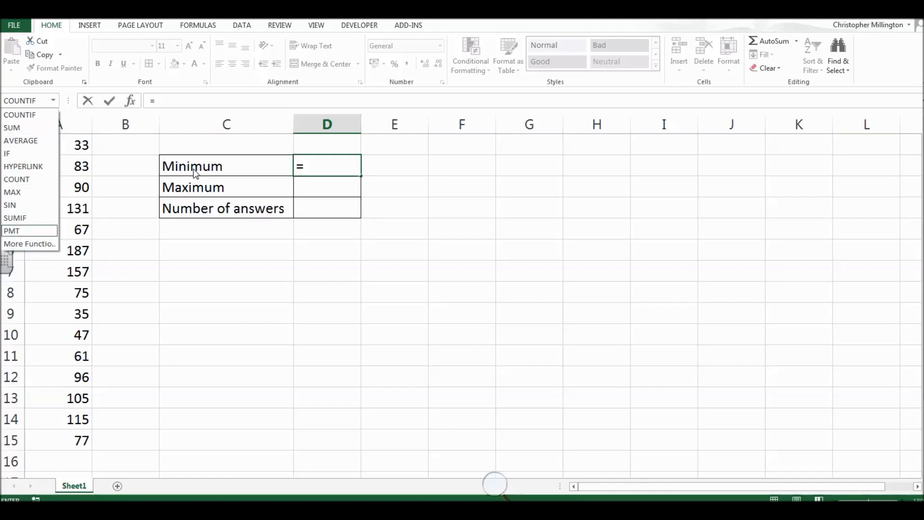
click(34, 244)
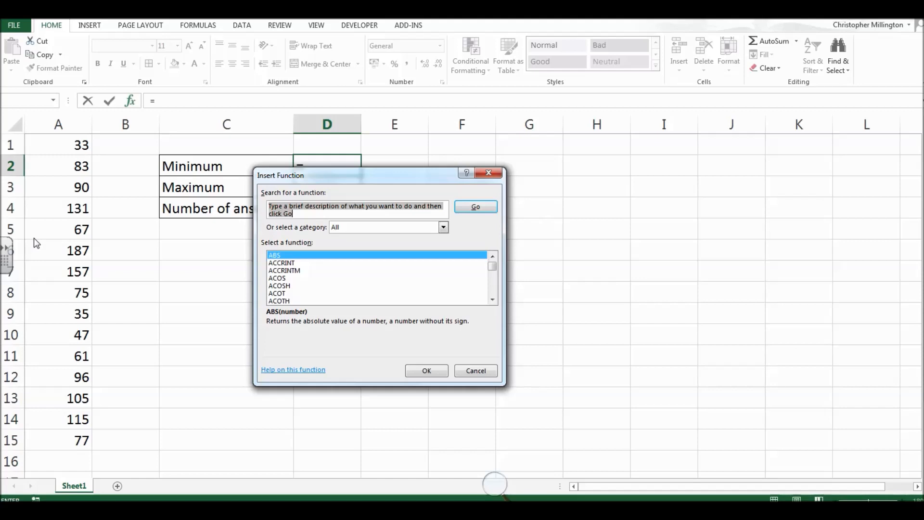
text(min)
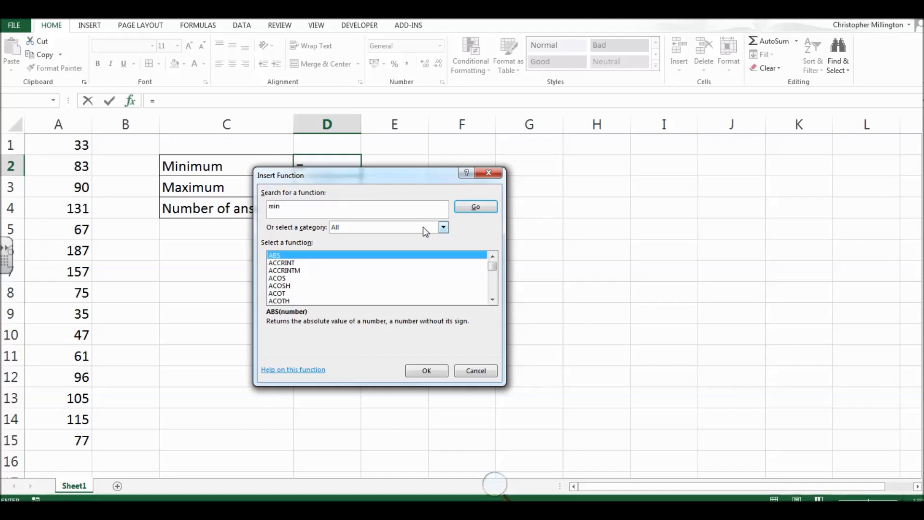
click(467, 208)
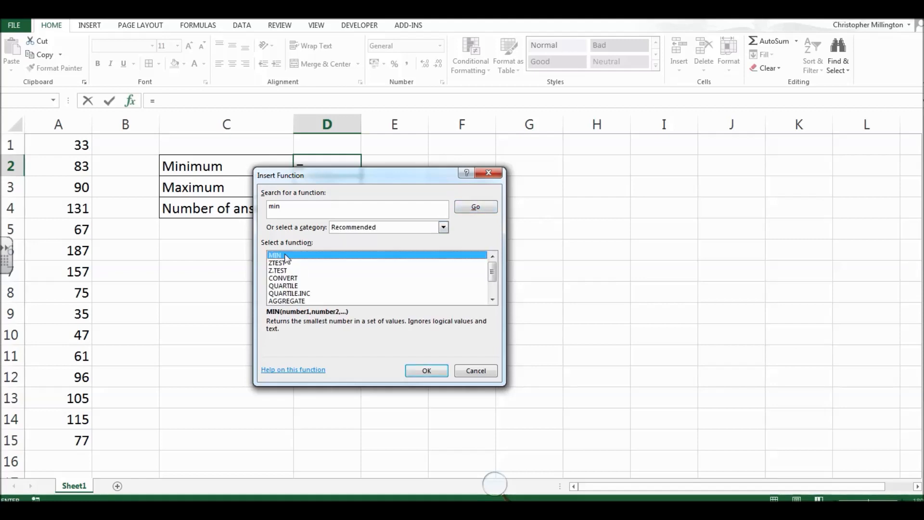
click(436, 375)
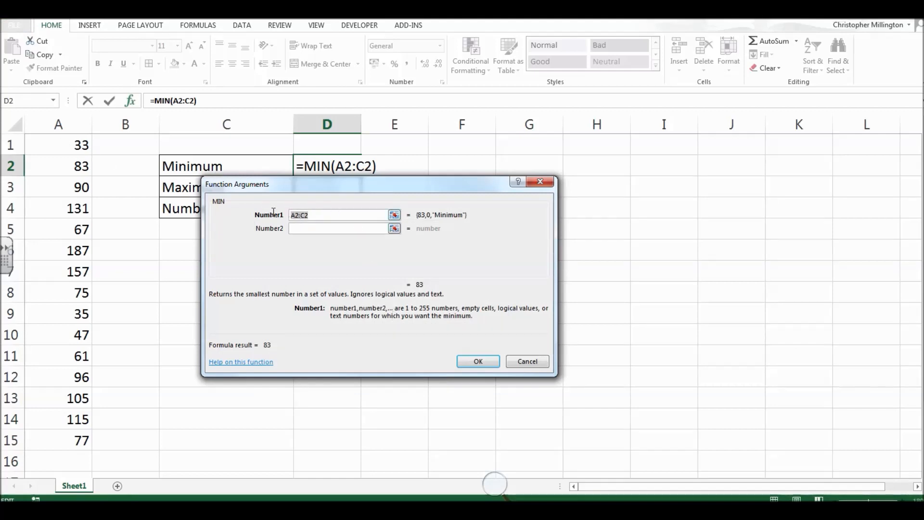
drag(77, 145, 57, 439)
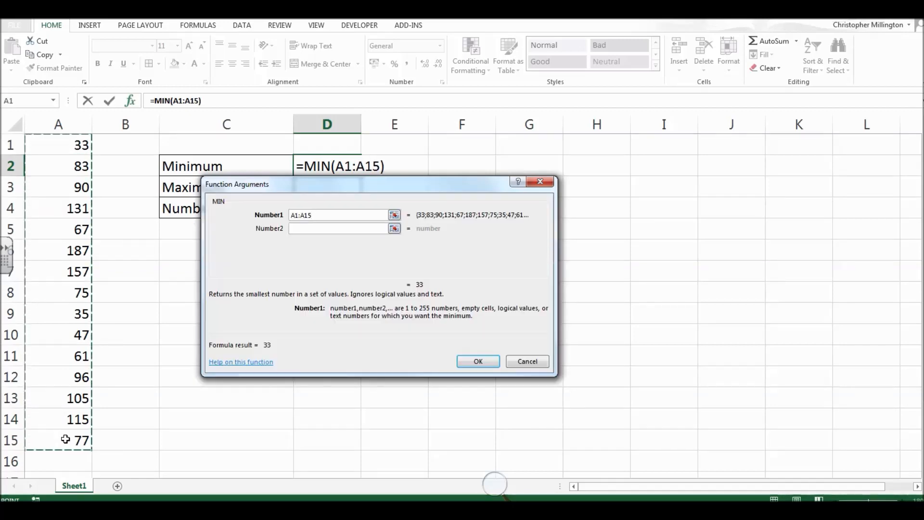
click(479, 362)
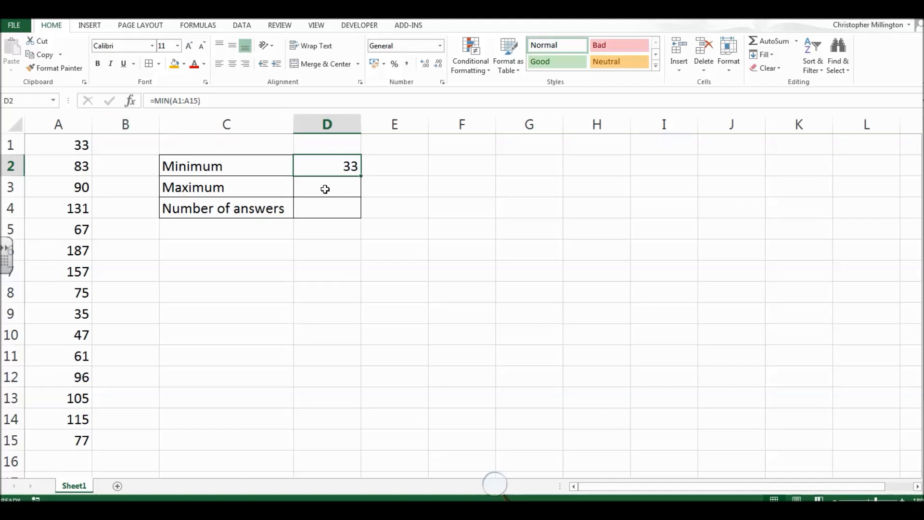
Enter the formula =max(A1:A15) in cell D3 for the Maximum row.
click(325, 189)
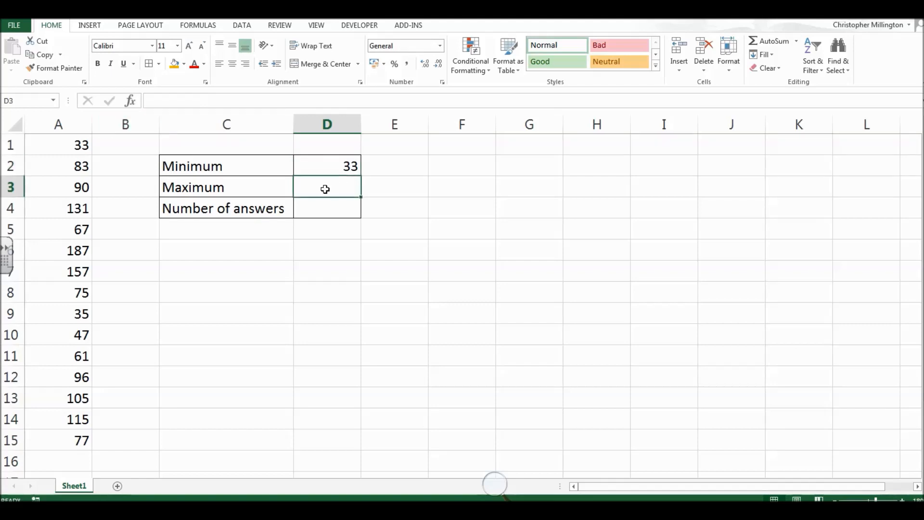
click(158, 100)
text(=)
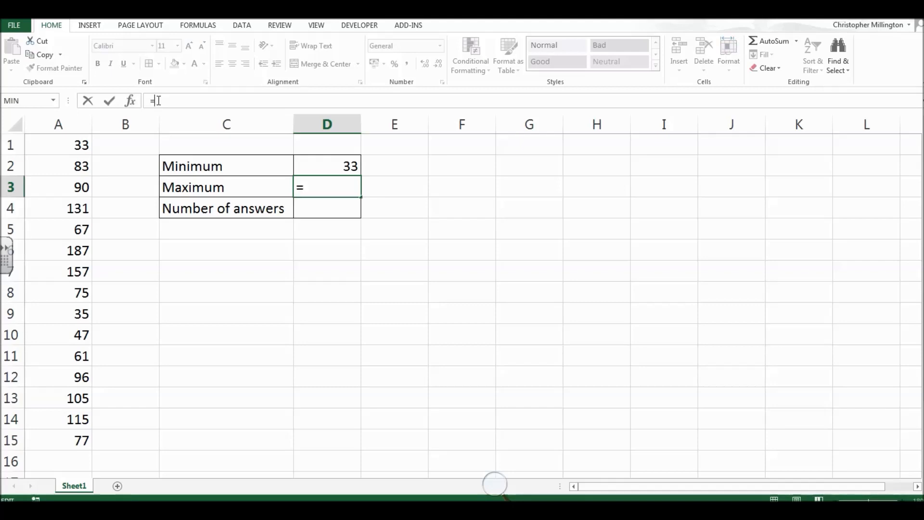
text(max)
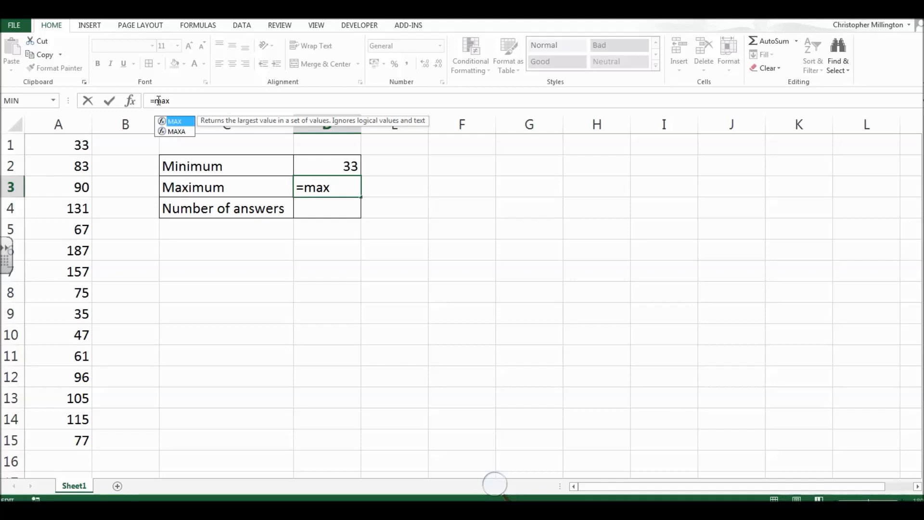
text(()
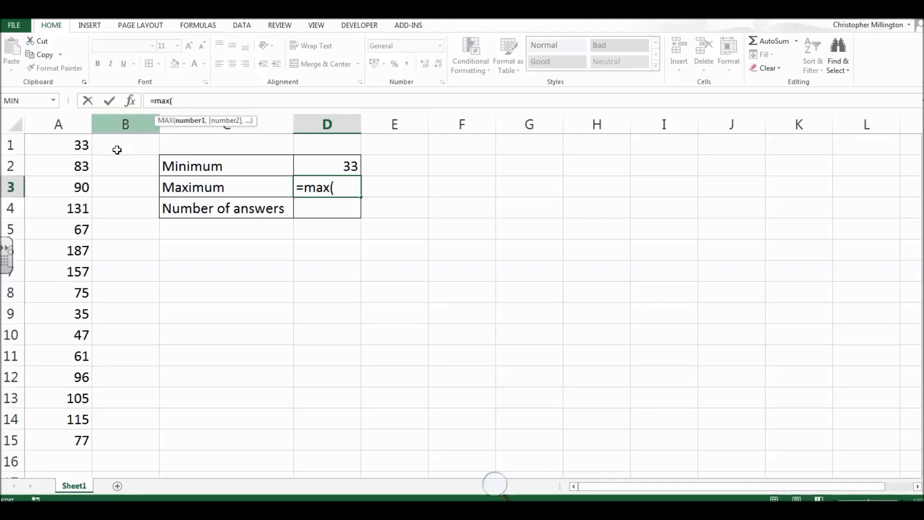
drag(72, 146, 81, 434)
text())
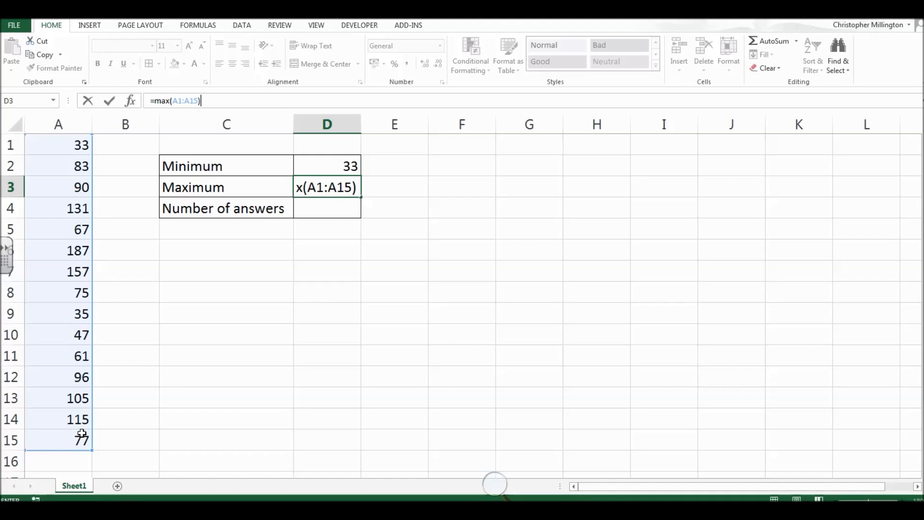
key(Return)
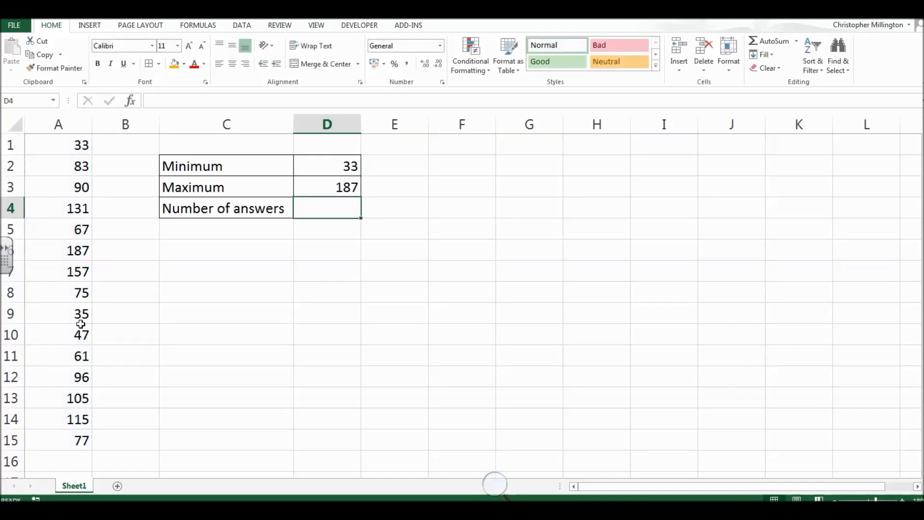
Insert the COUNT function over the range A1:A15 in cell D4 for the Number of answers row.
click(341, 170)
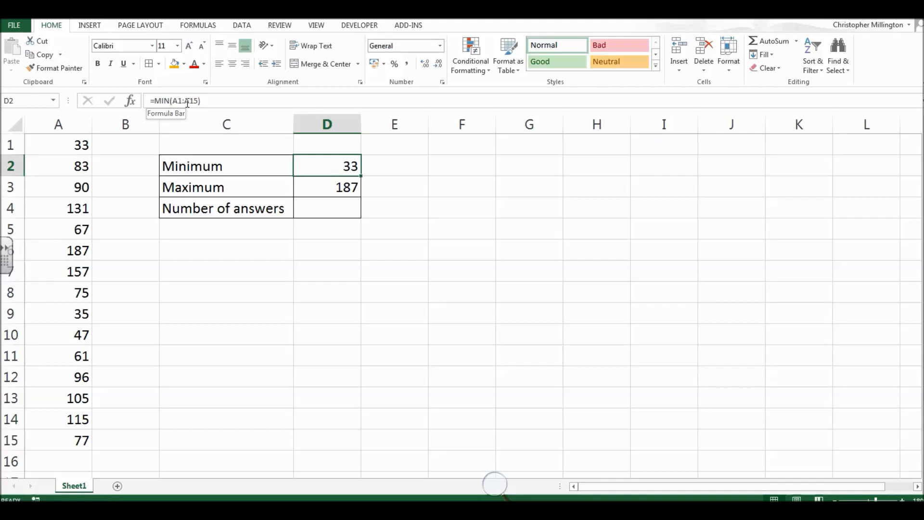
click(342, 187)
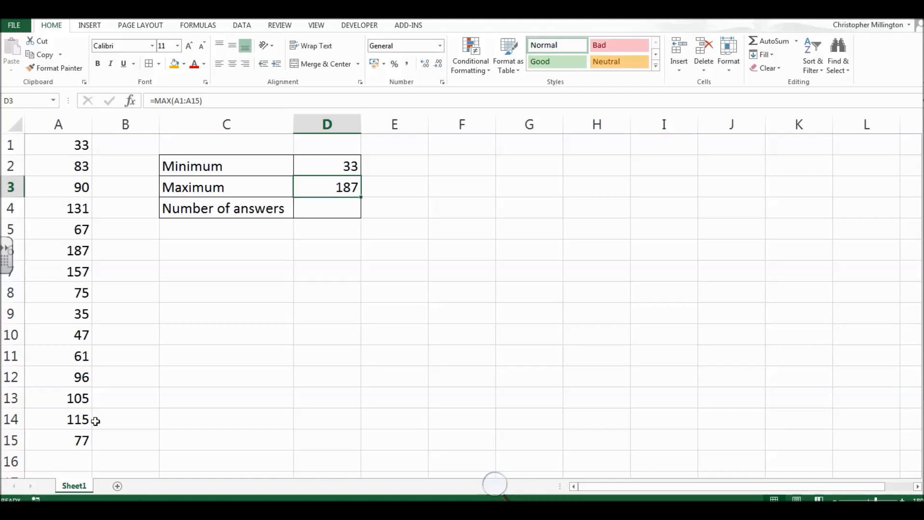
click(313, 205)
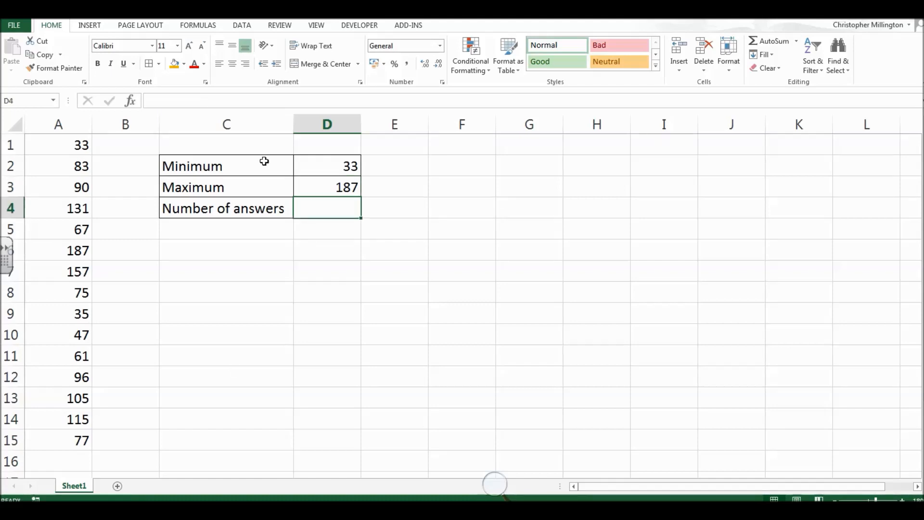
click(187, 100)
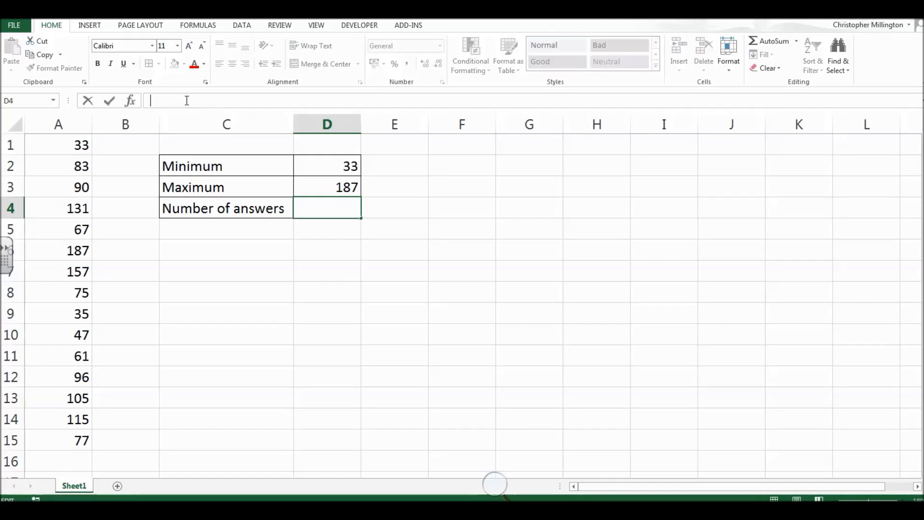
text(=)
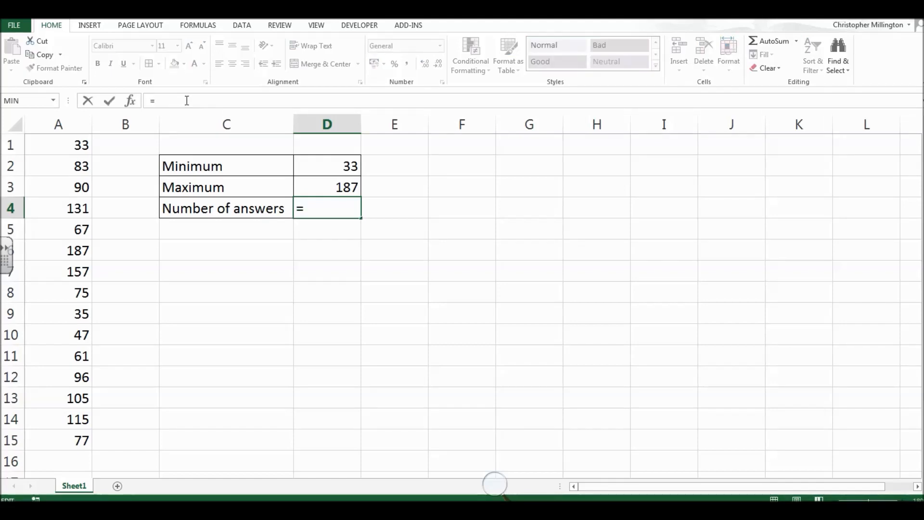
click(53, 100)
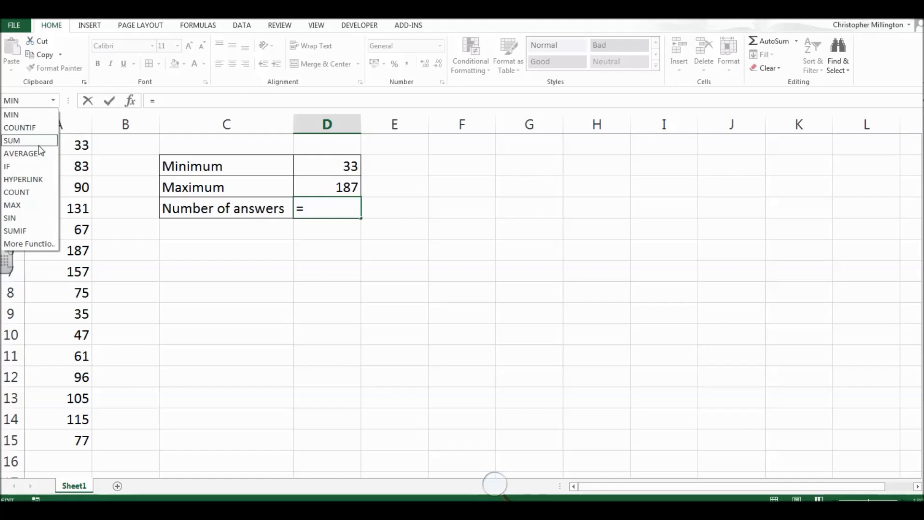
click(28, 192)
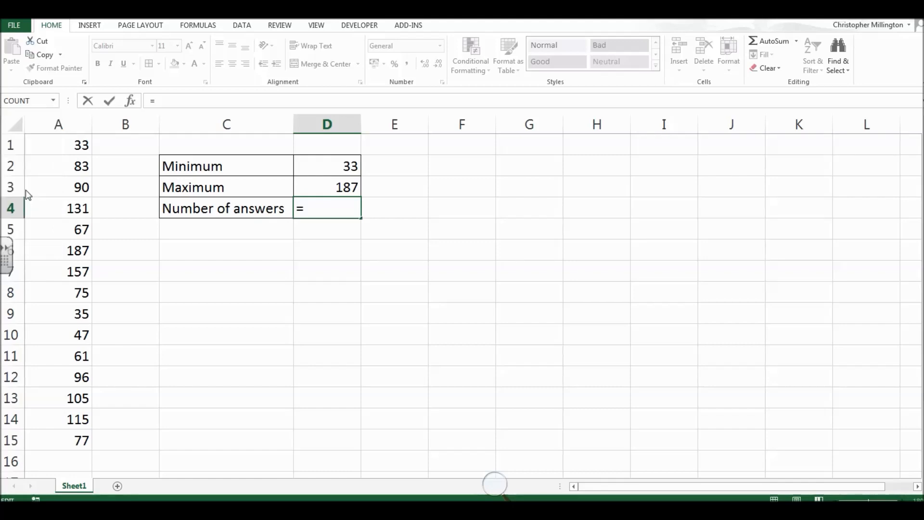
drag(67, 144, 76, 436)
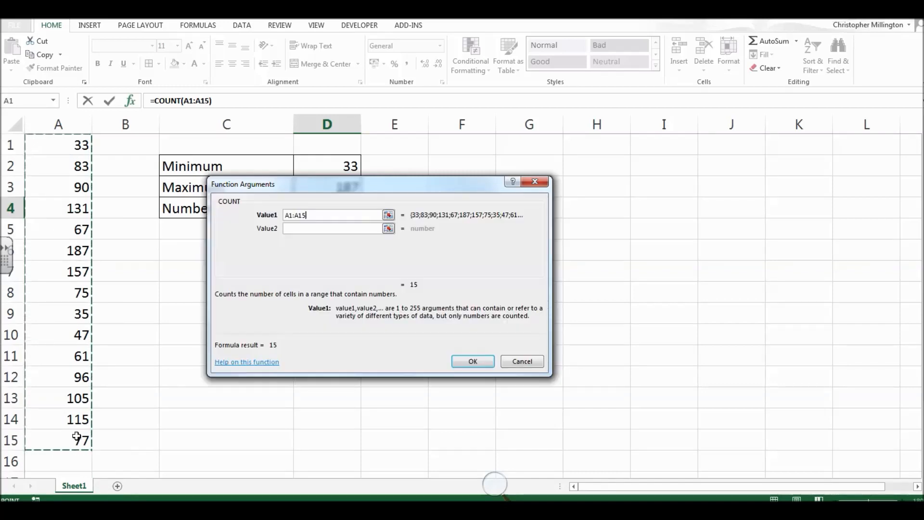
click(471, 362)
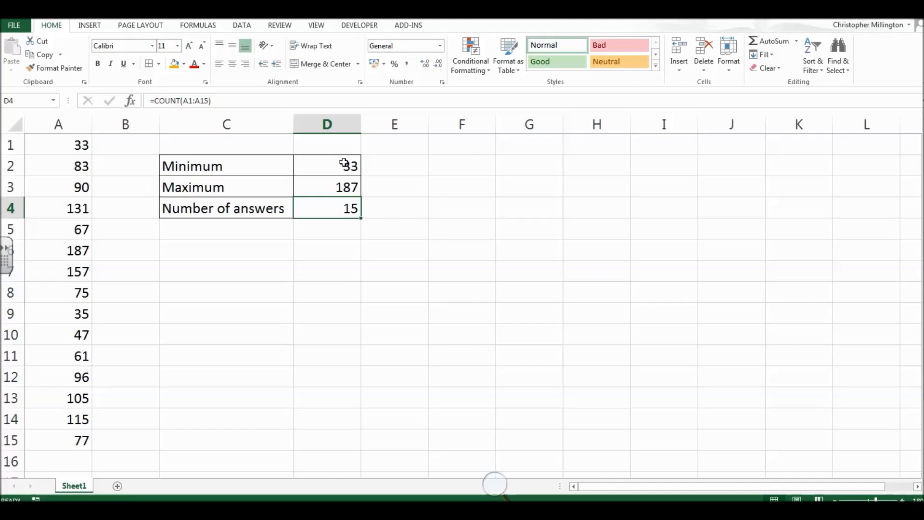
click(321, 167)
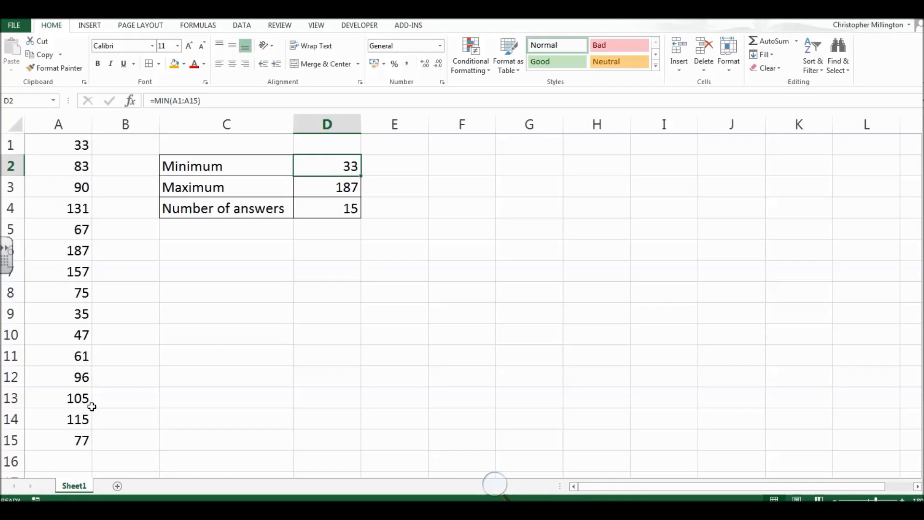
click(319, 231)
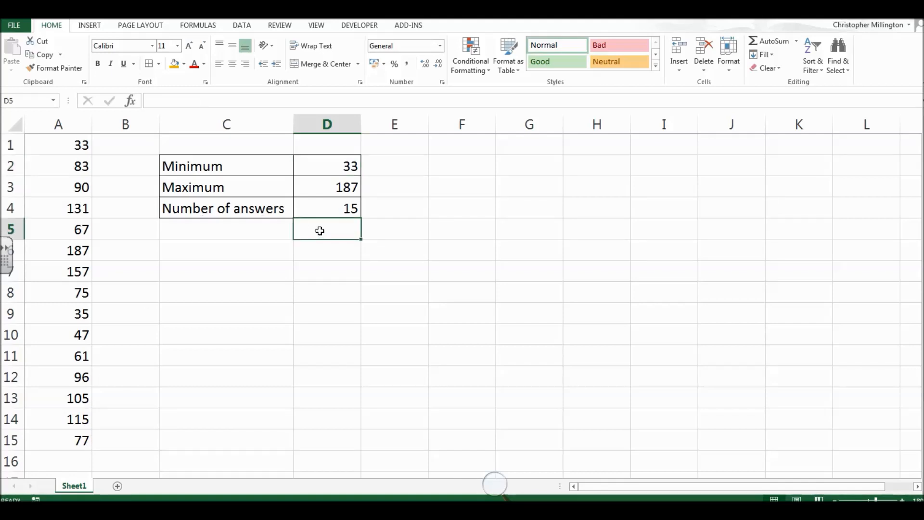
text(=)
click(53, 100)
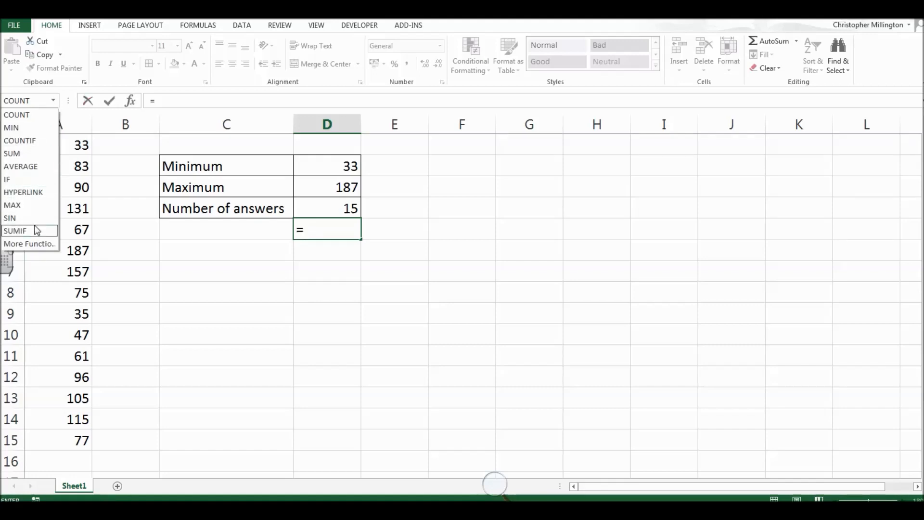
click(336, 168)
key(Escape)
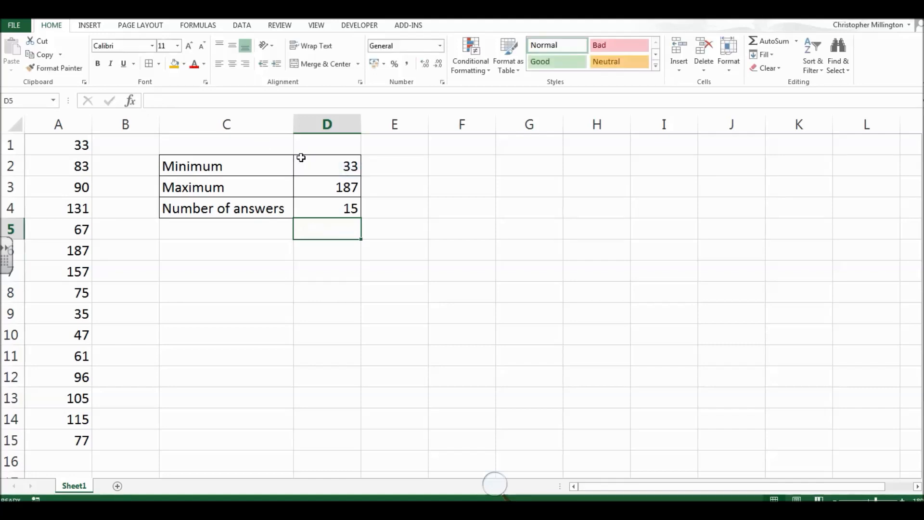
Add the three results in cell D5 with the formula =D2+D3+D4.
click(354, 169)
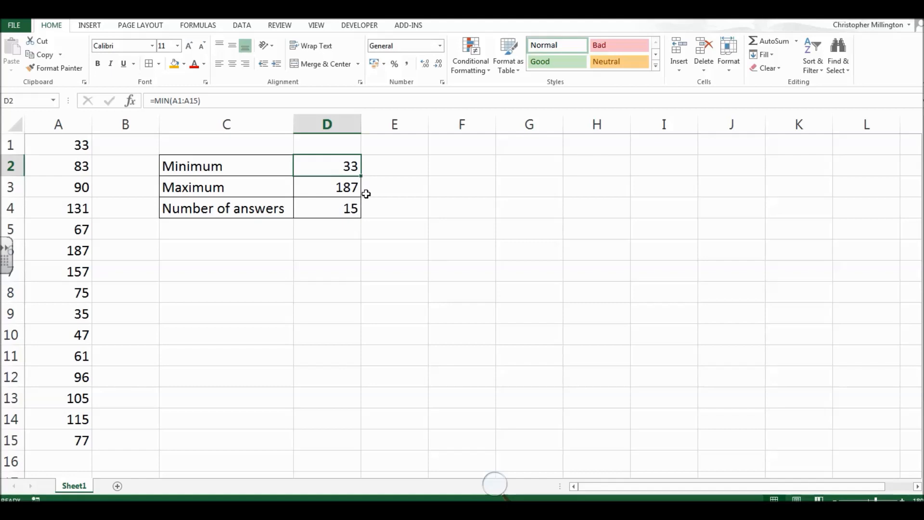
click(320, 231)
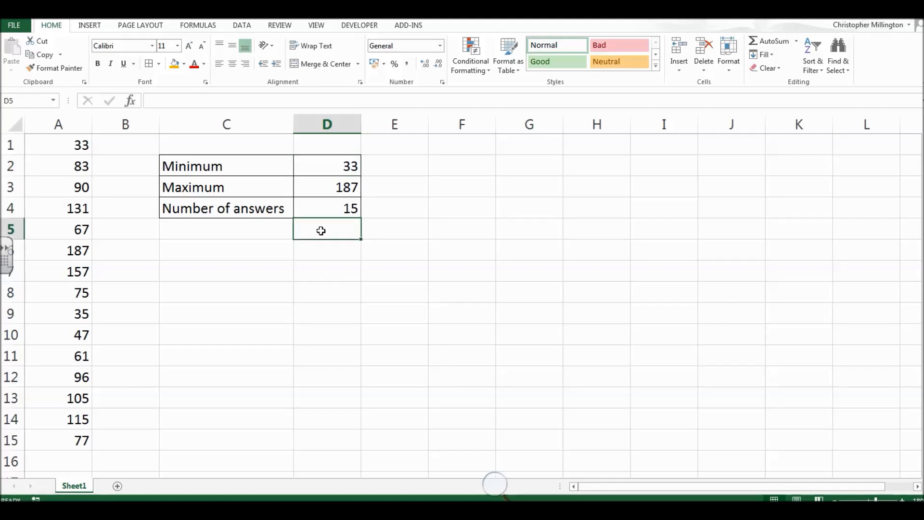
text(=)
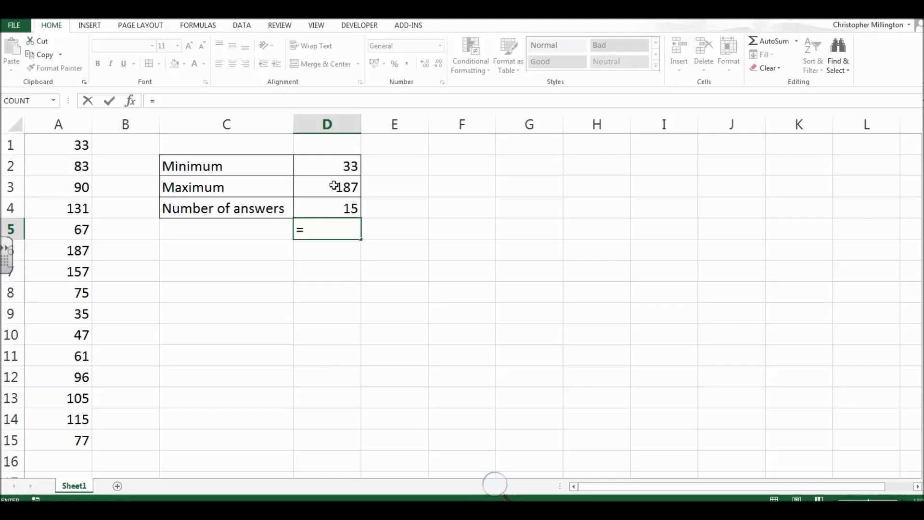
click(344, 165)
text(+)
click(353, 189)
text(+)
click(348, 212)
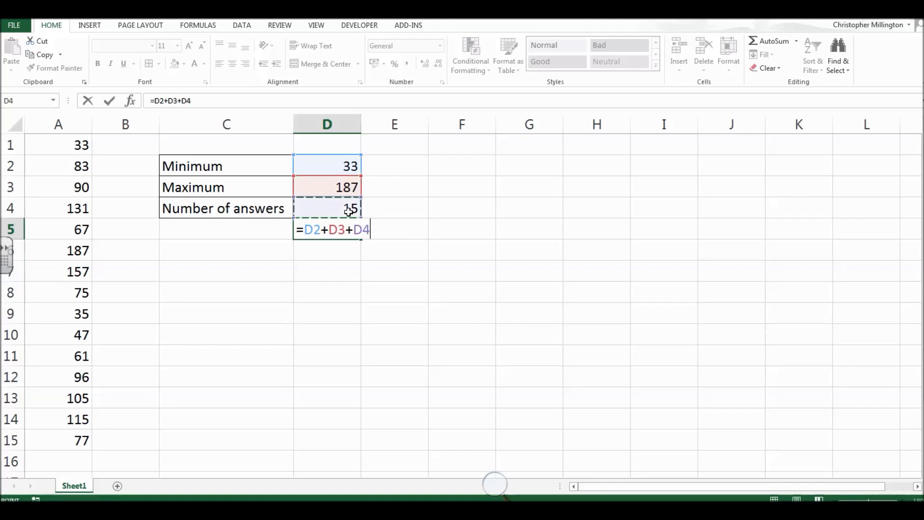
key(Return)
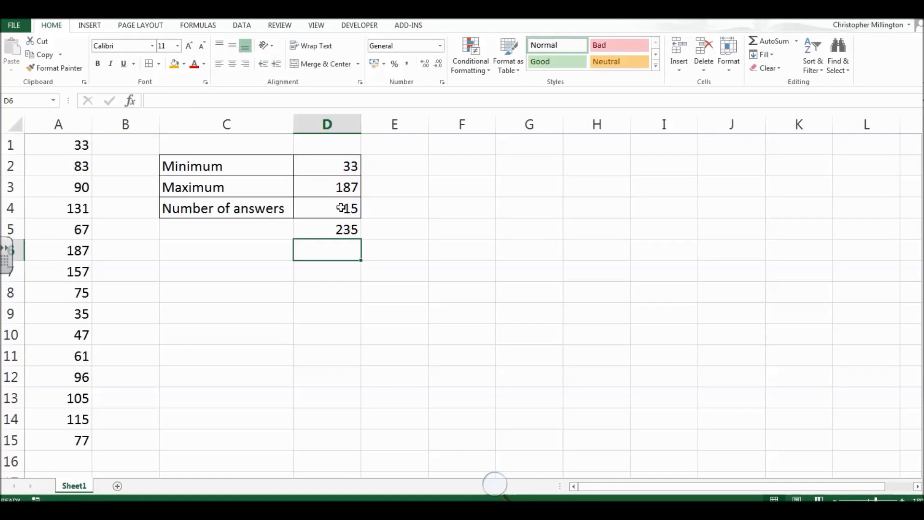
click(342, 208)
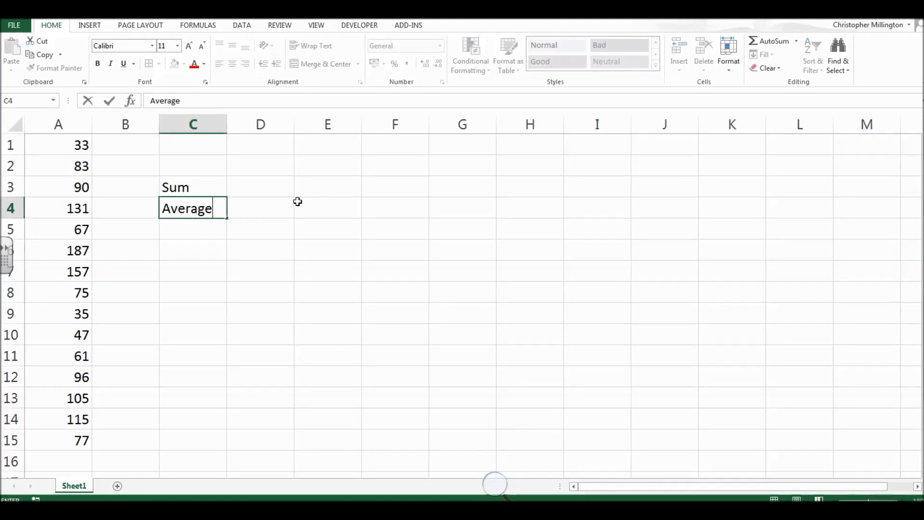
Insert the SUM function over the range A1:A15 in cell D3 for the Sum row.
click(250, 184)
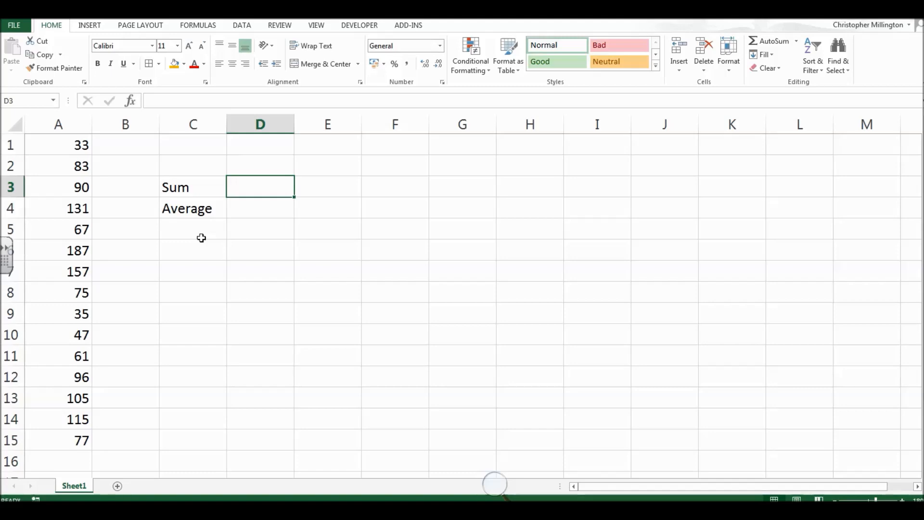
text(=)
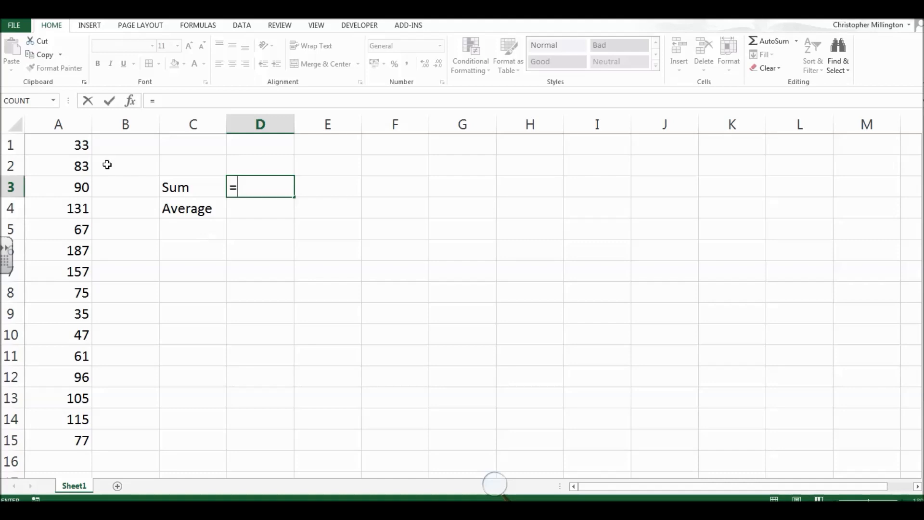
click(53, 100)
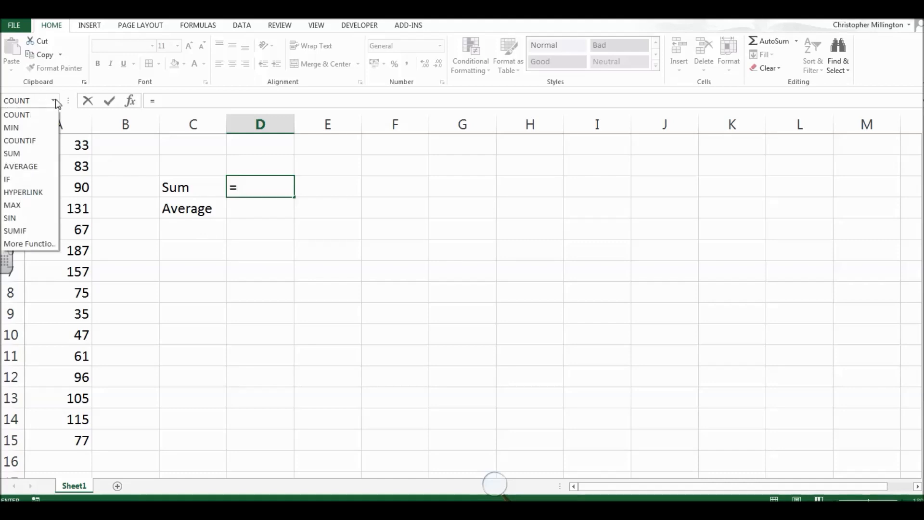
click(42, 152)
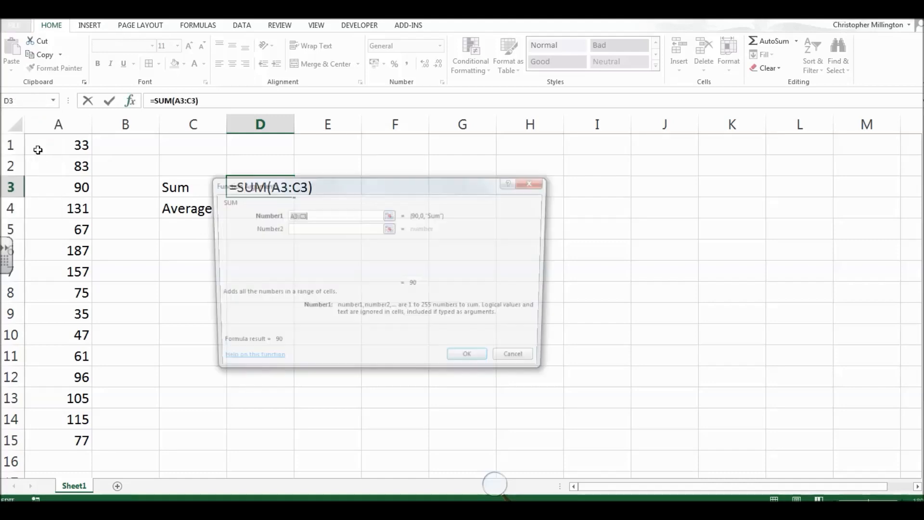
drag(79, 145, 64, 434)
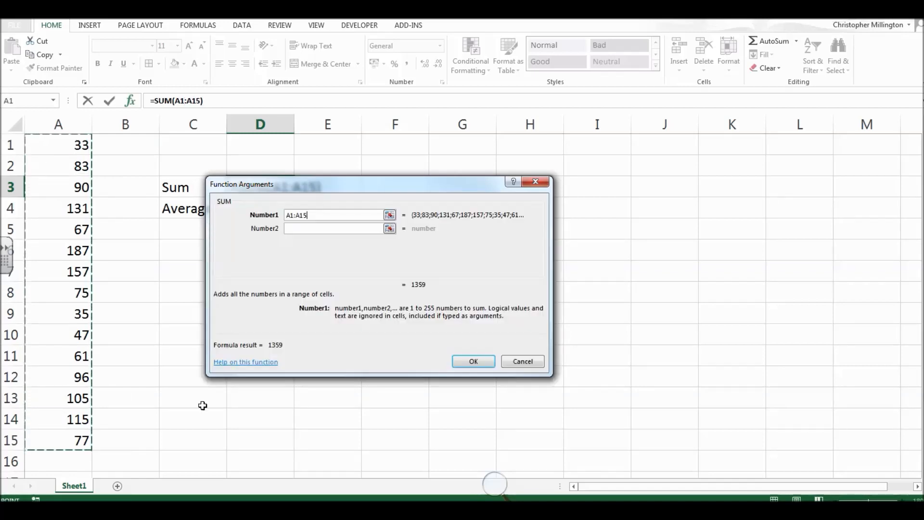
click(474, 362)
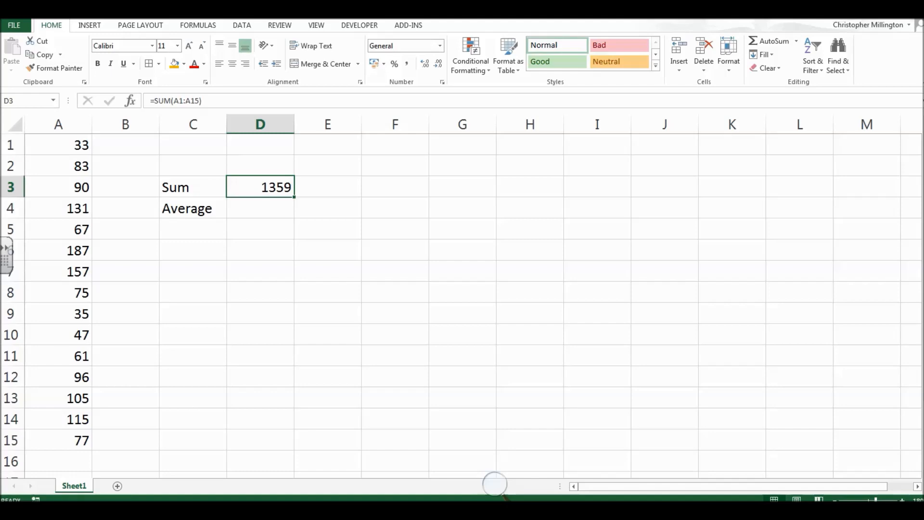
Insert the AVERAGE function over the range A1:A15 in cell D4, and review the formulas in D3 and D4.
click(273, 209)
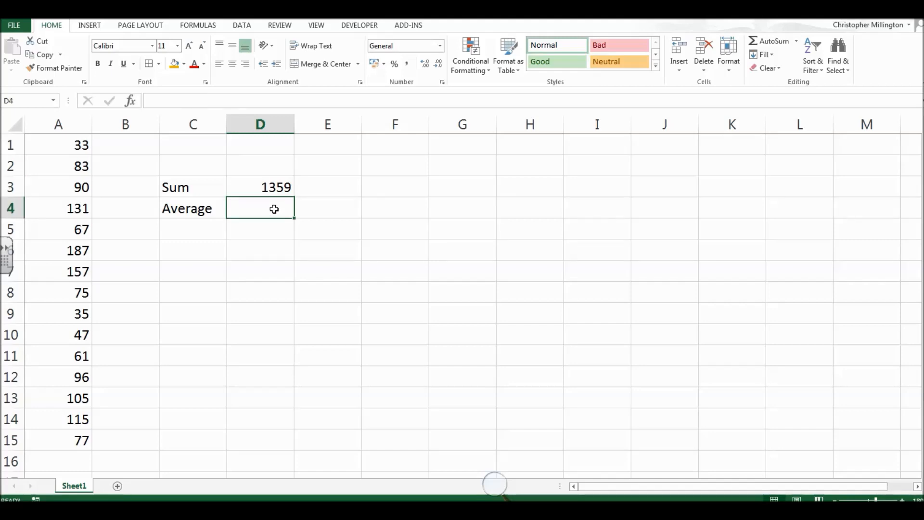
text(=)
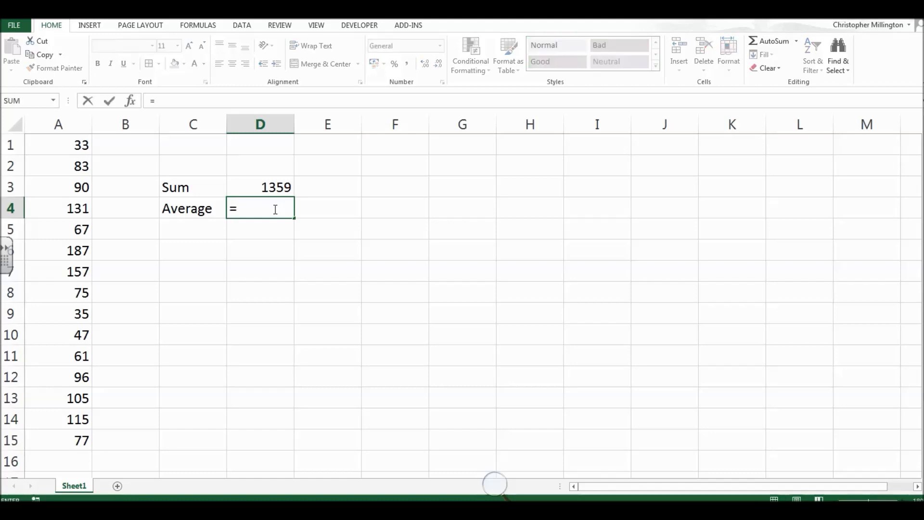
click(53, 100)
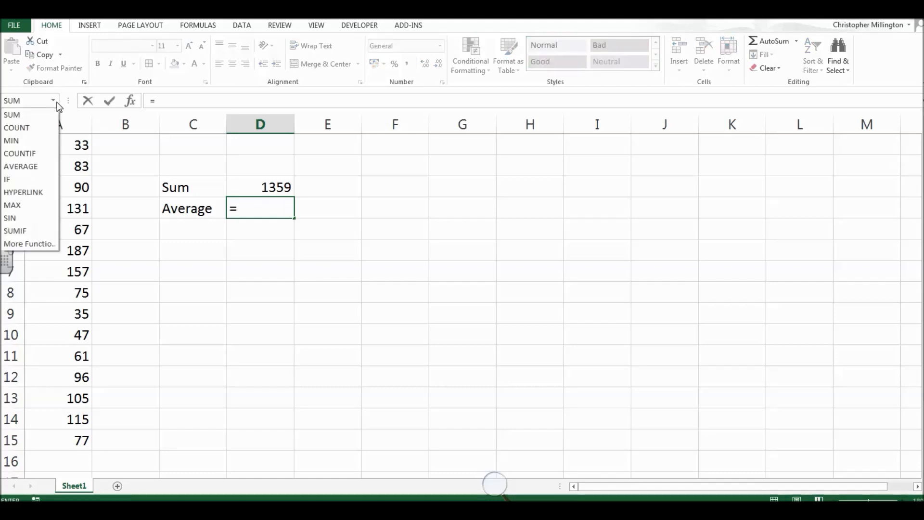
click(40, 169)
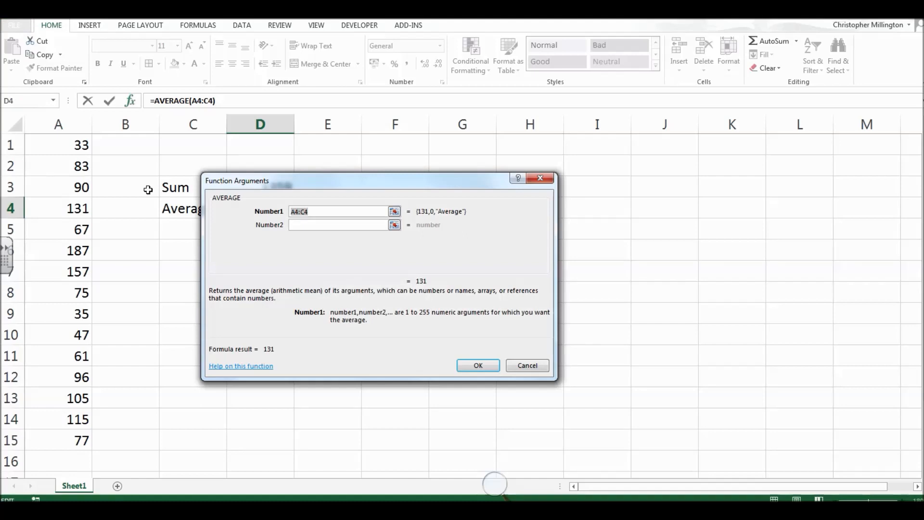
drag(75, 145, 79, 446)
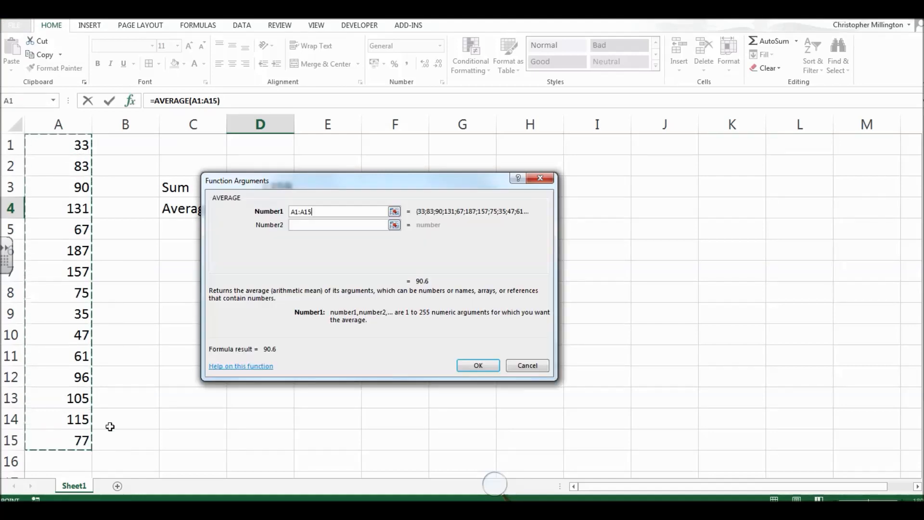
click(478, 365)
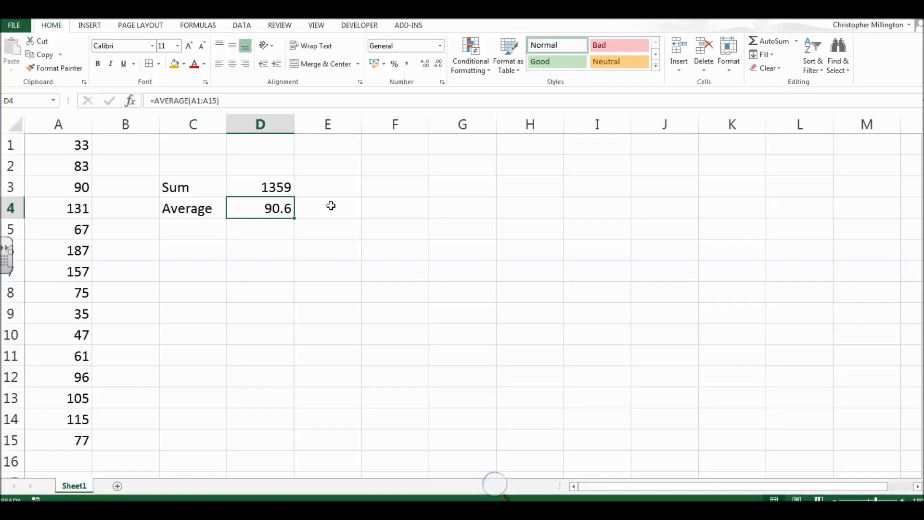
click(268, 187)
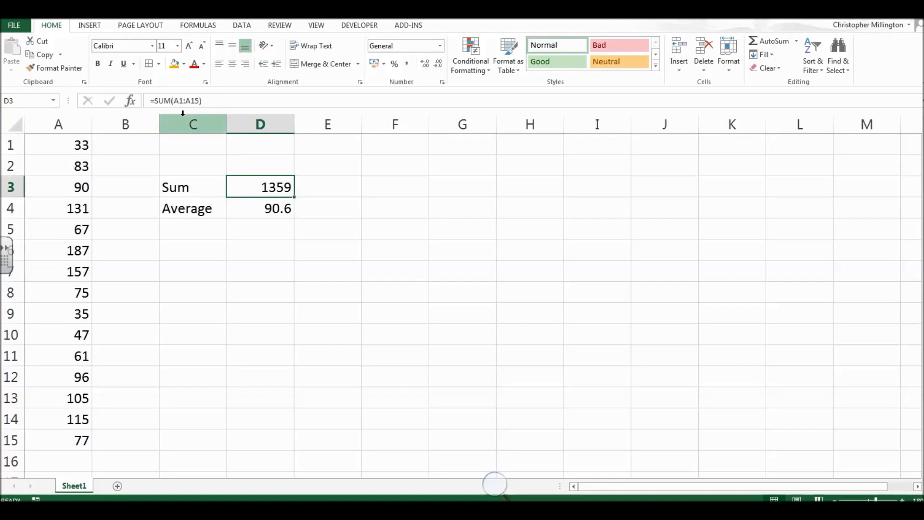
click(253, 207)
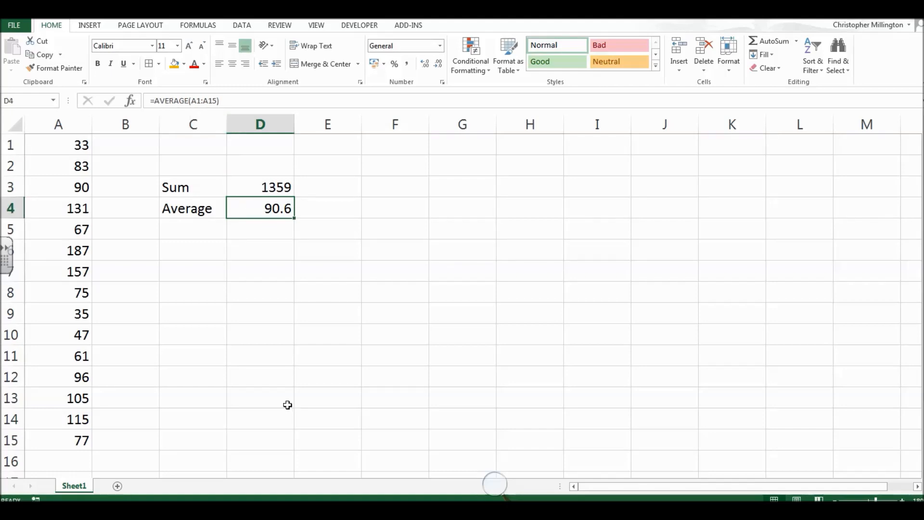